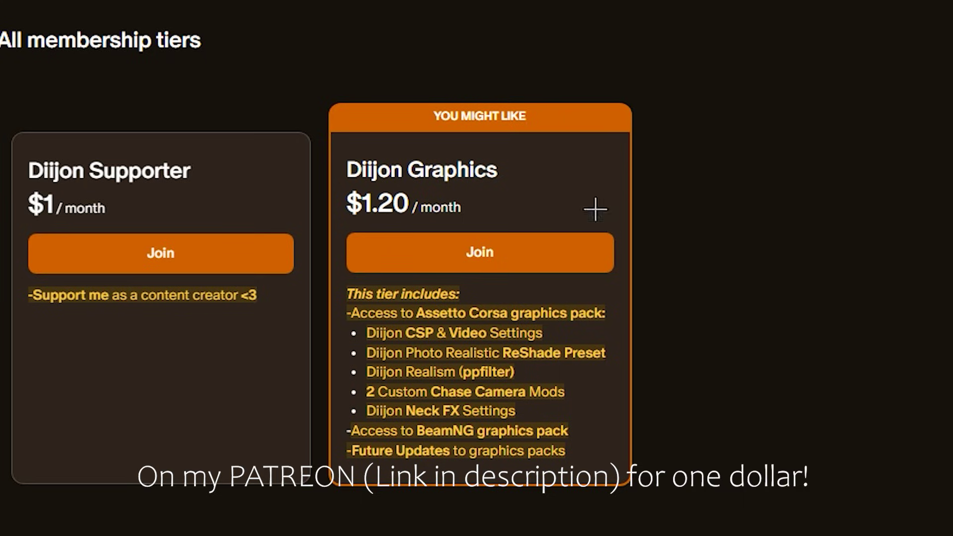
Extract the Diijon's Realism Graphics Pack 1.0 zip in place.
drag(364, 185, 418, 212)
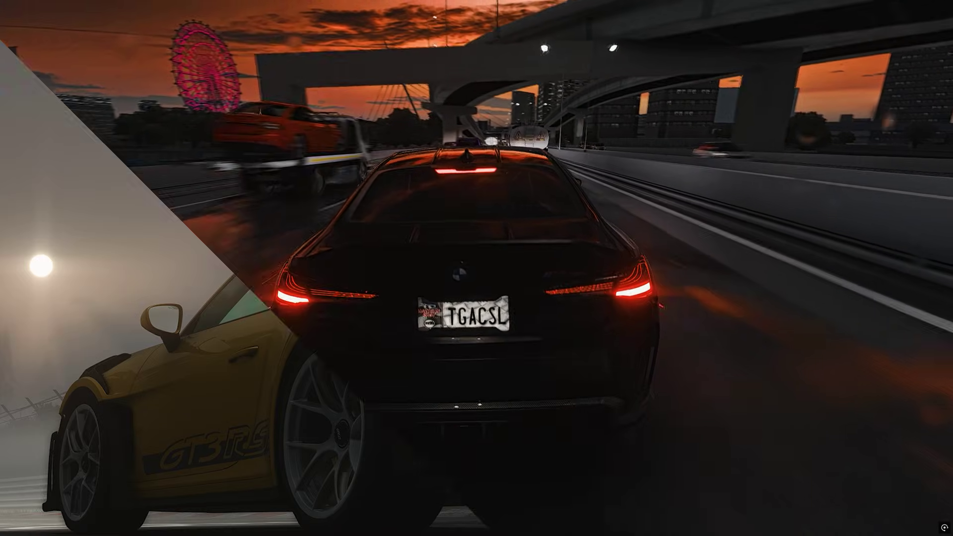
drag(424, 149, 383, 110)
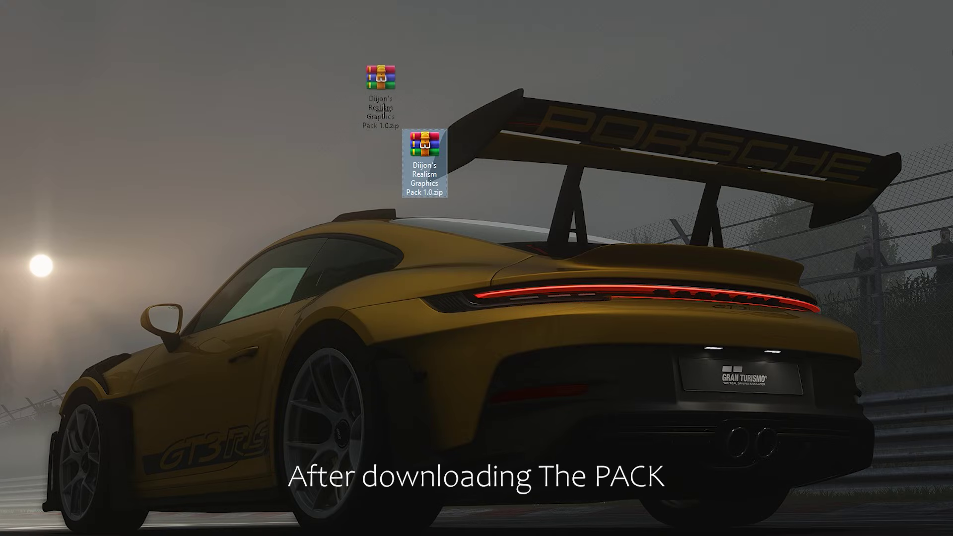
drag(423, 159, 439, 186)
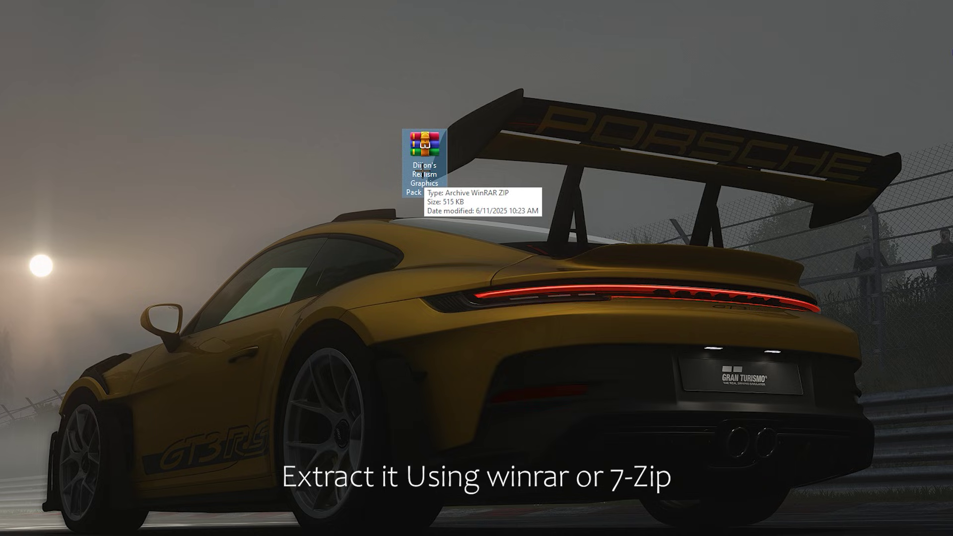
right_click(423, 171)
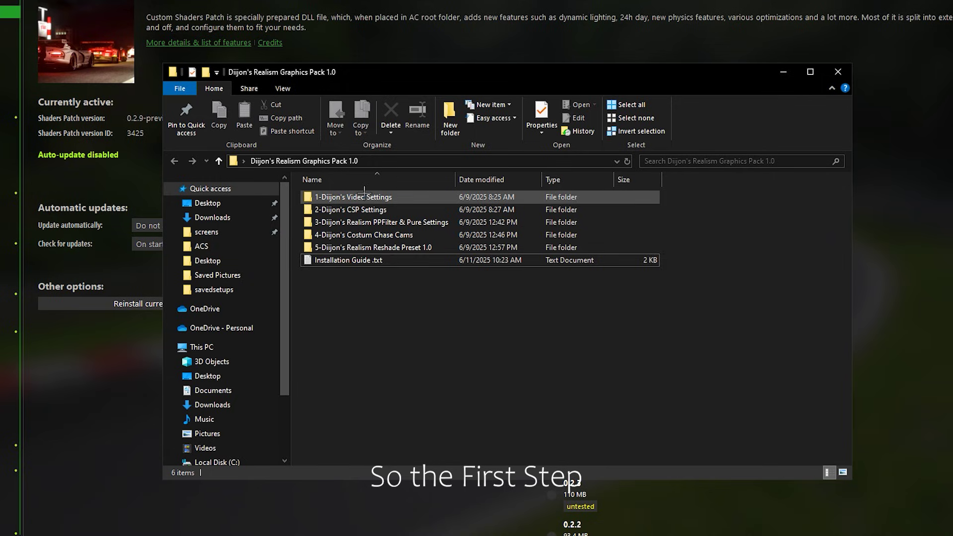
key(F2)
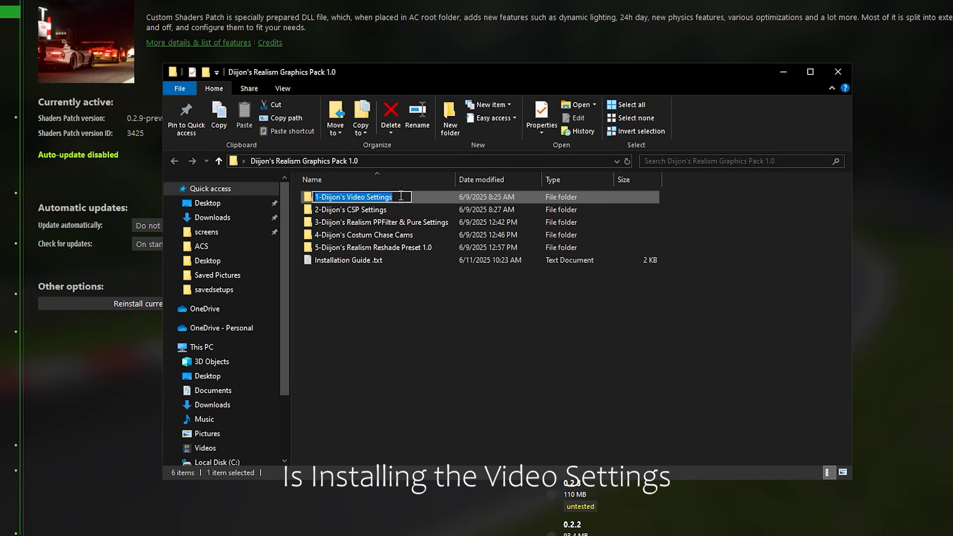
Apply the Diijon Video Settings and CSP Settings presets from folders 1 and 2.
double_click(431, 198)
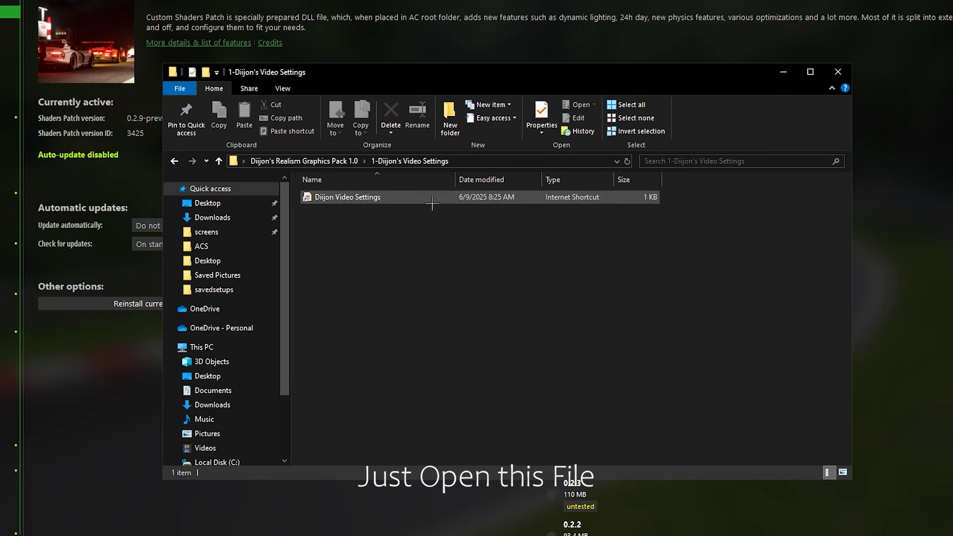
double_click(385, 197)
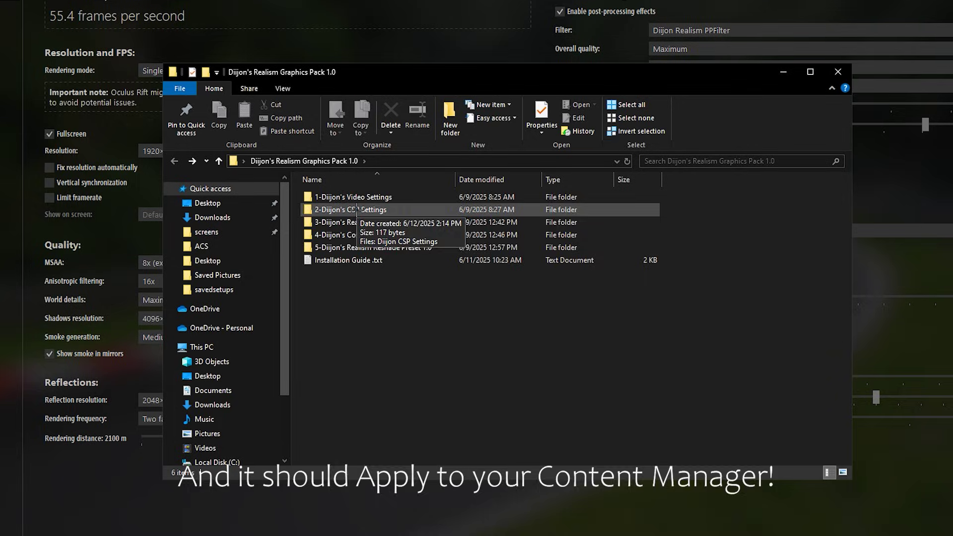
double_click(352, 209)
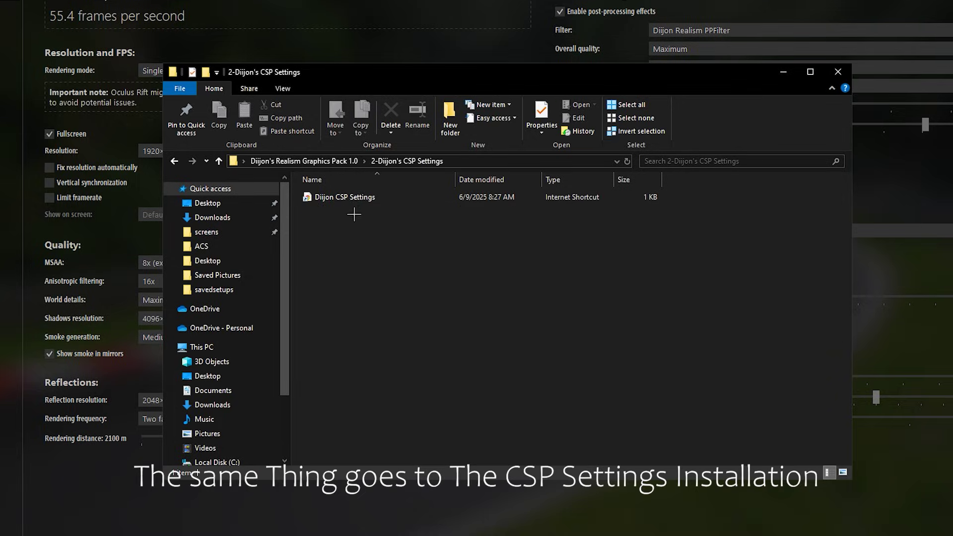
double_click(352, 197)
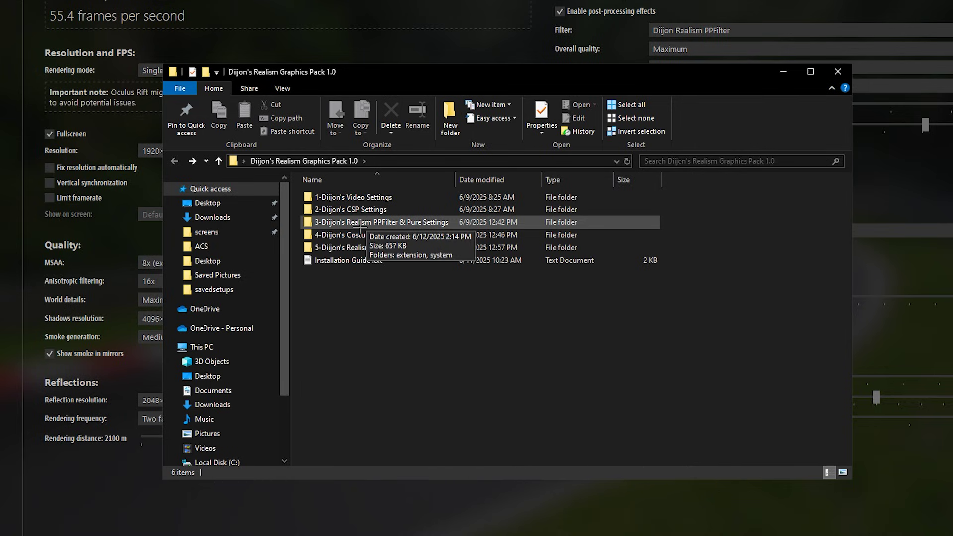
Copy the PPFilter & Pure extension and system folders into the F: Assetto Corsa root folder.
double_click(360, 225)
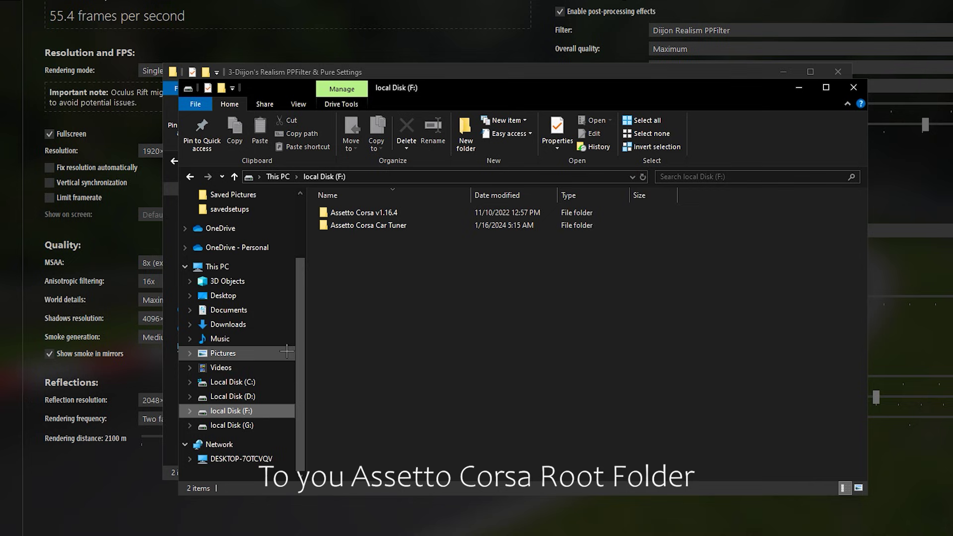
double_click(382, 214)
double_click(384, 214)
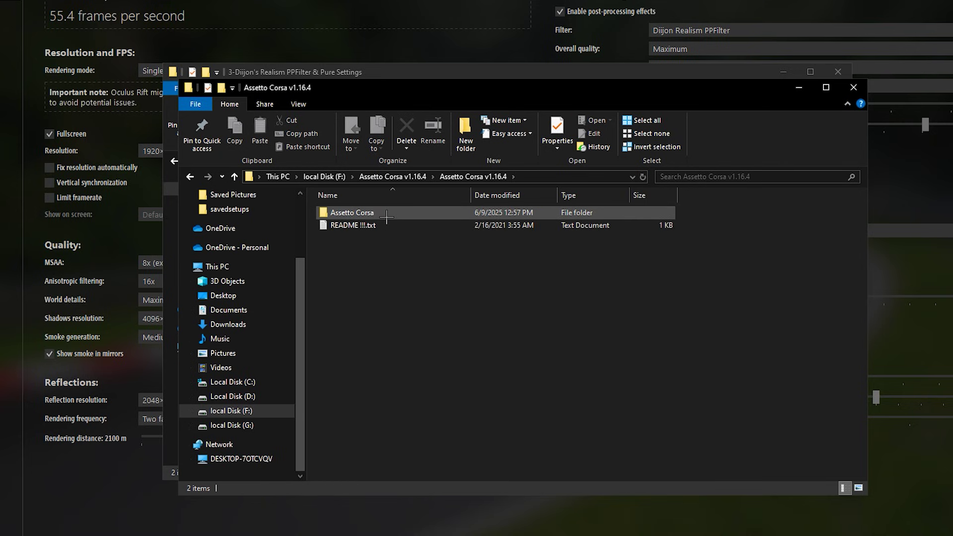
double_click(386, 215)
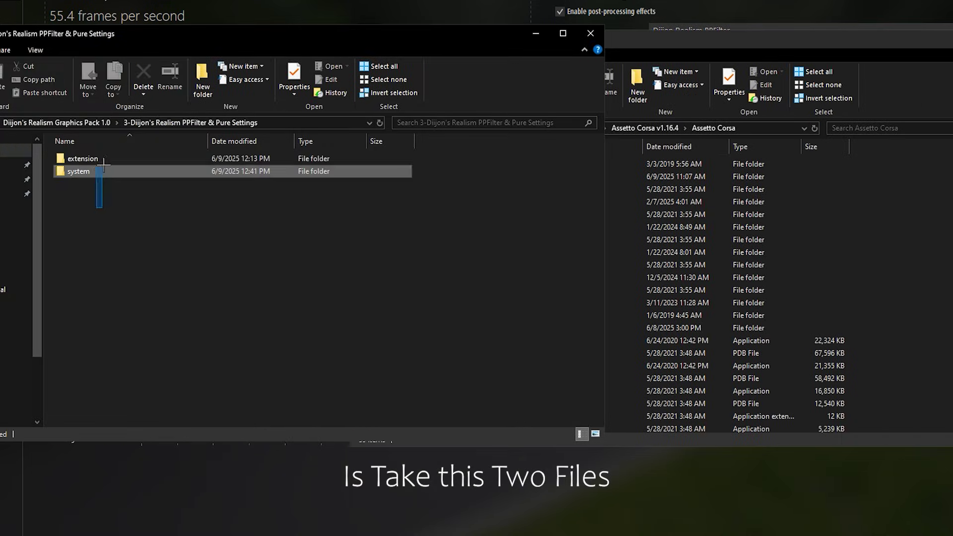
drag(94, 209, 949, 251)
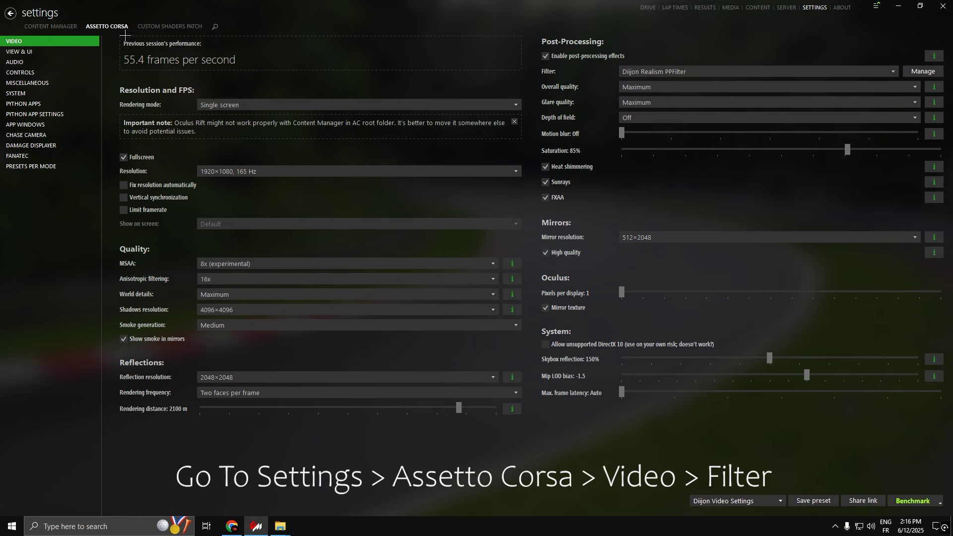
Select Diijon Realism PPFilter as video filter and Pure Gamma as Weather FX style.
click(689, 70)
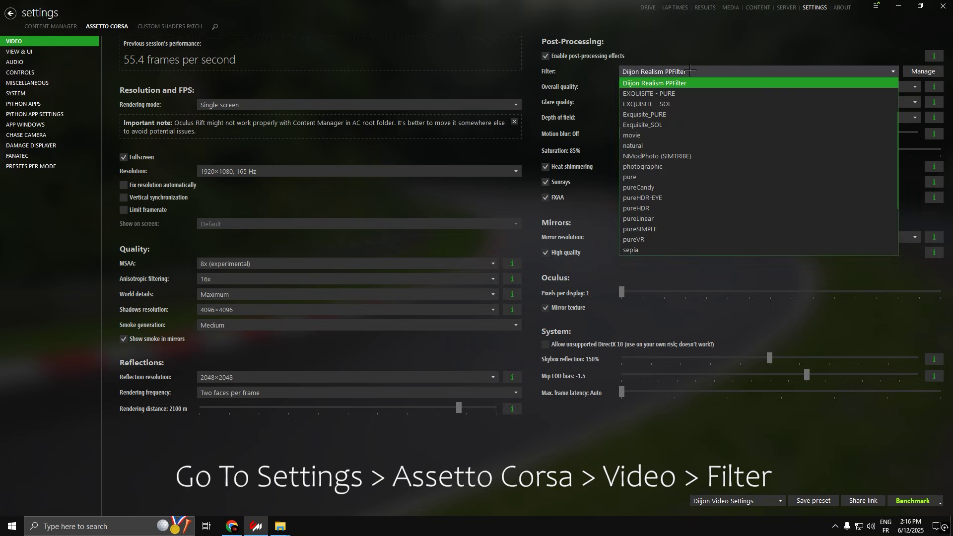
click(656, 83)
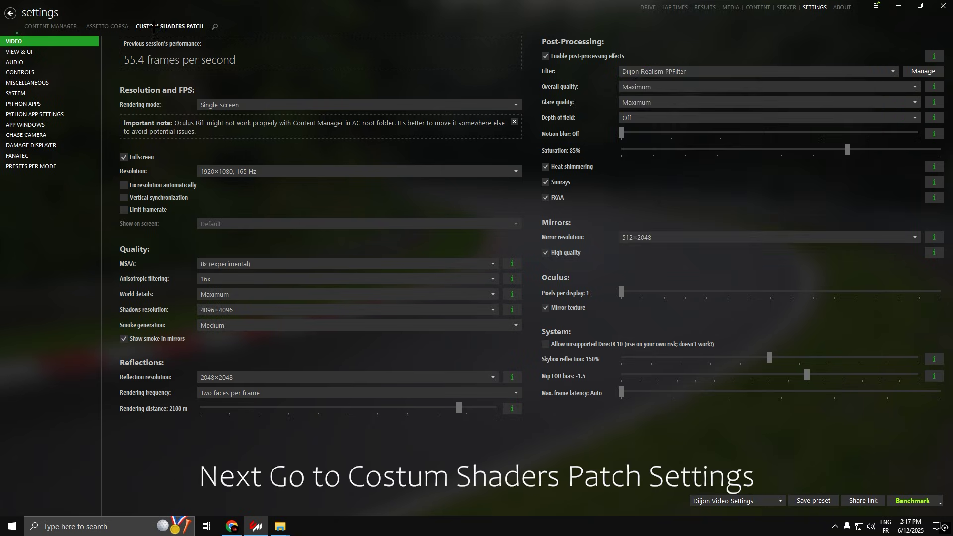
click(150, 26)
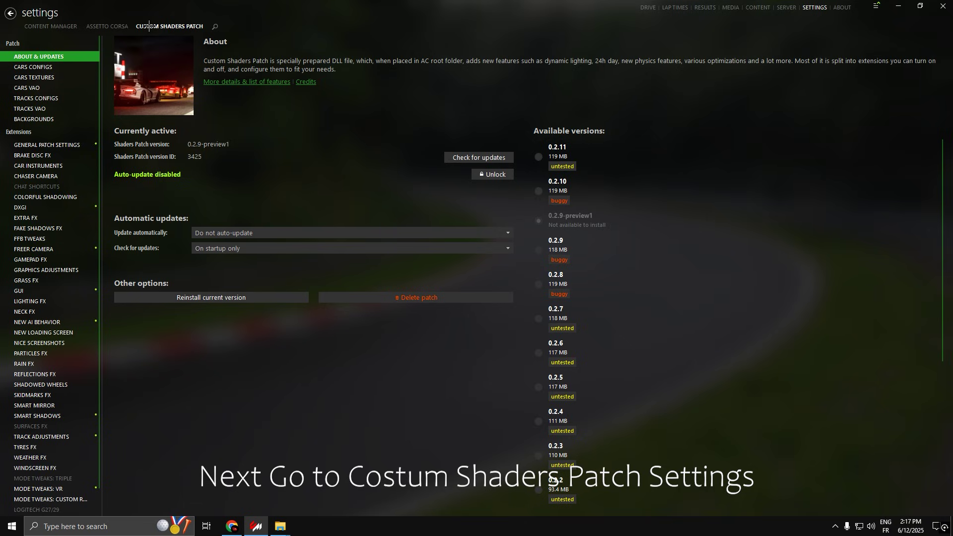
scroll(94, 323, down, 1)
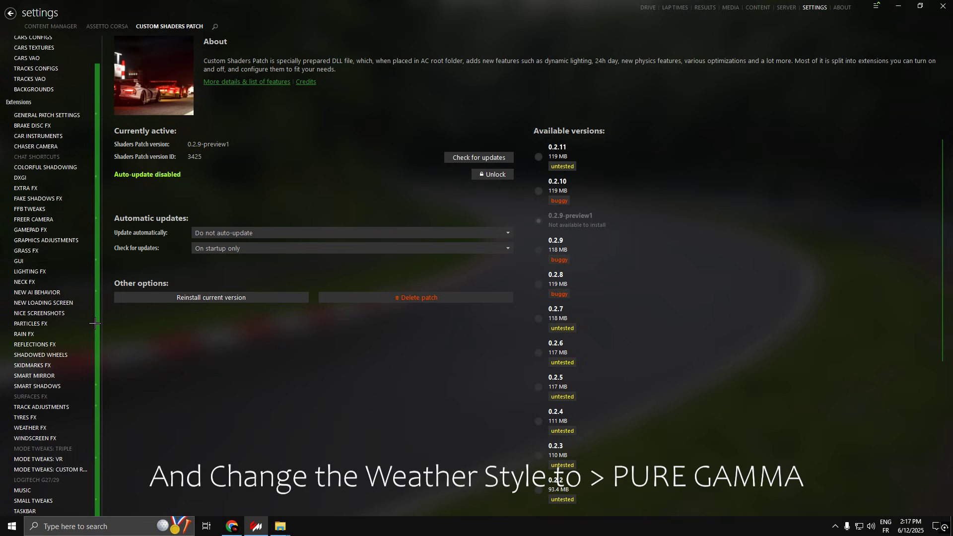
click(44, 427)
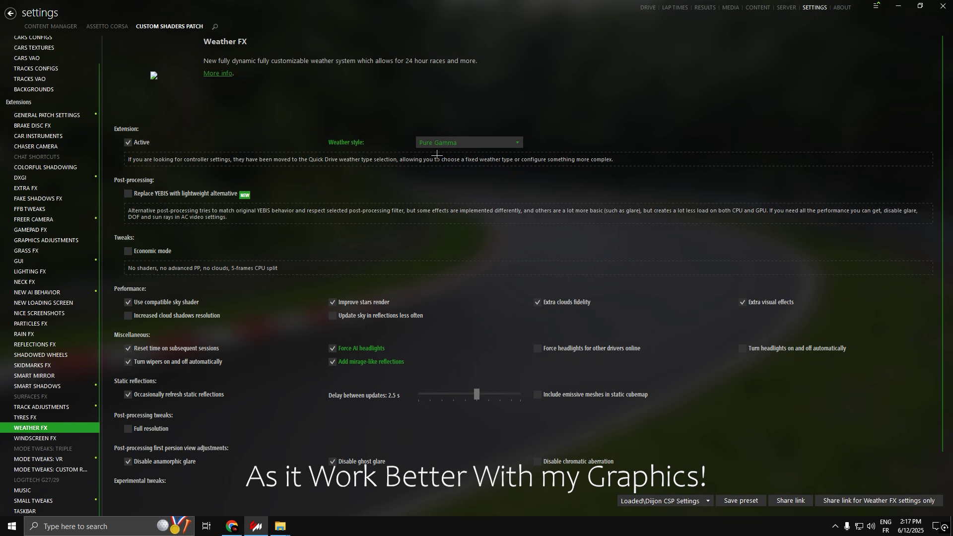
click(437, 143)
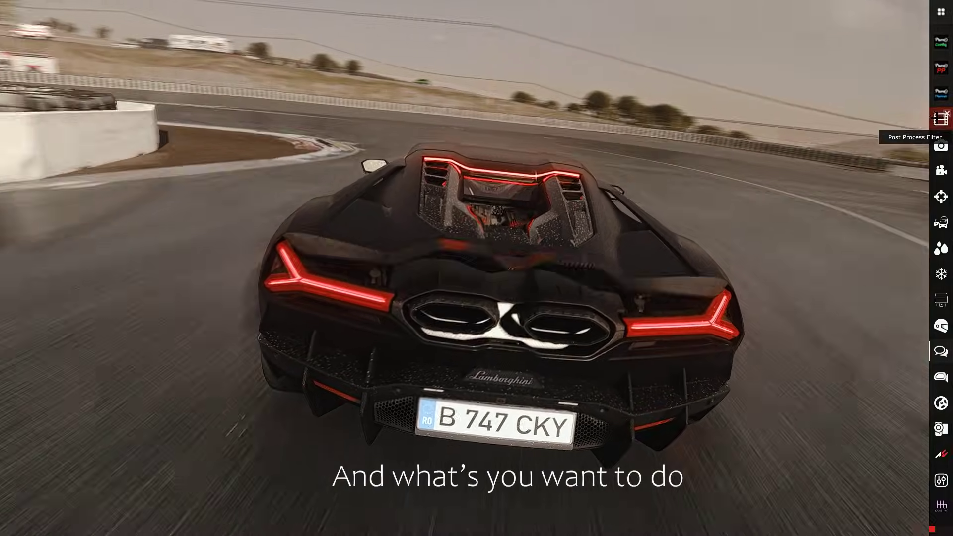
Cycle the in-game post-process filter back to Diijon Realism PPFilter.
click(940, 119)
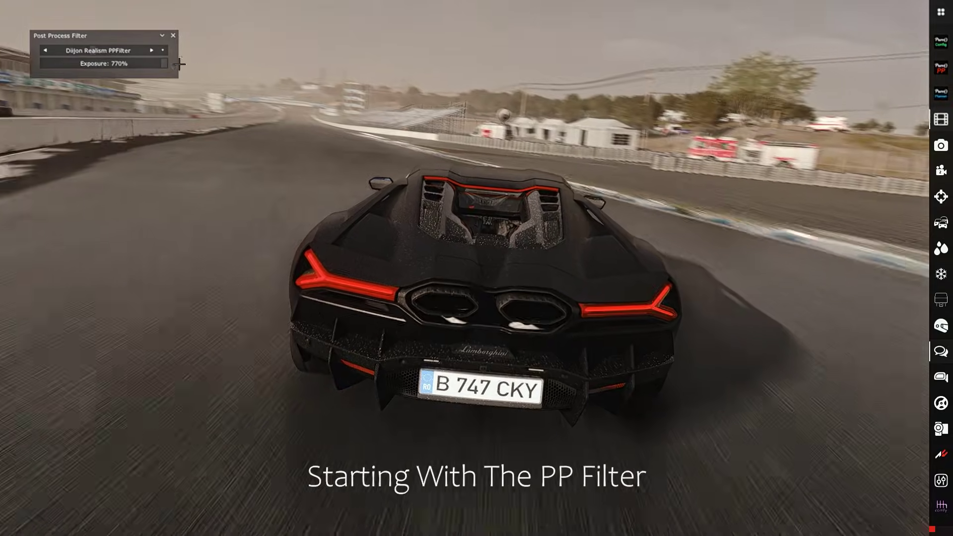
click(151, 50)
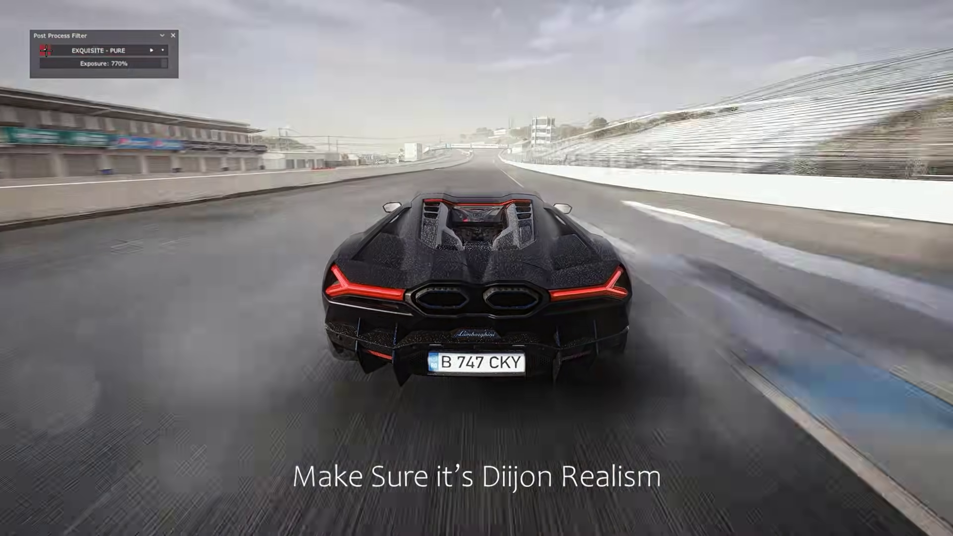
click(151, 50)
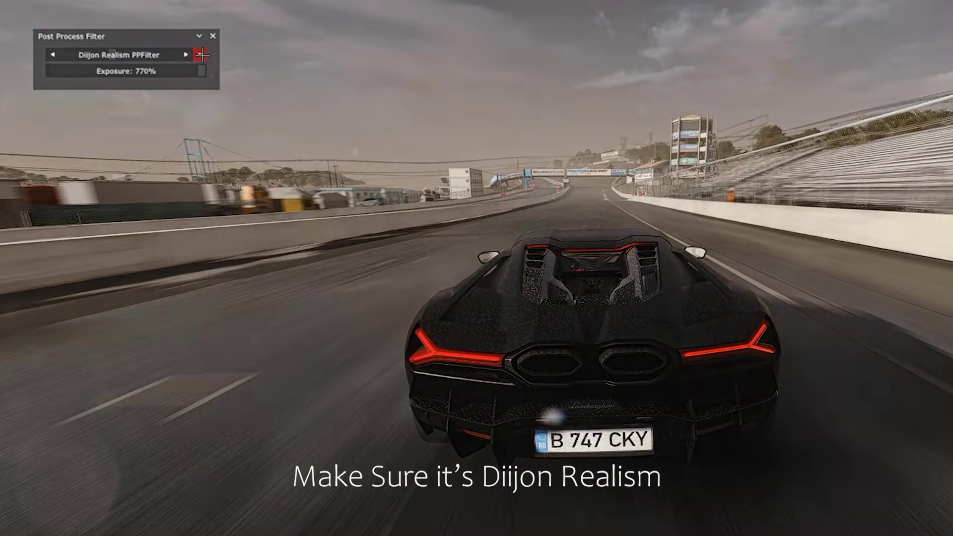
click(201, 55)
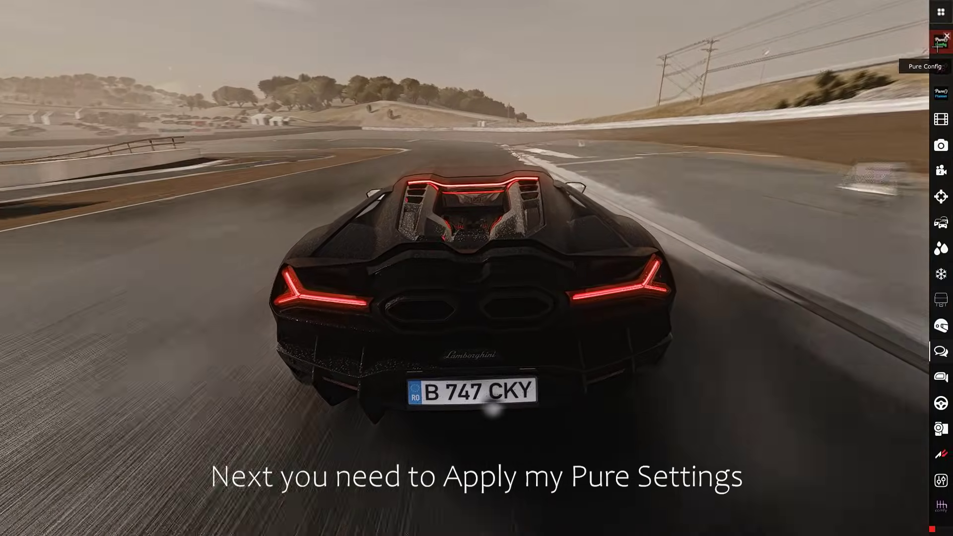
Import the Diijon Pure Preset file in Pure Config, loading the High quality preset.
click(938, 44)
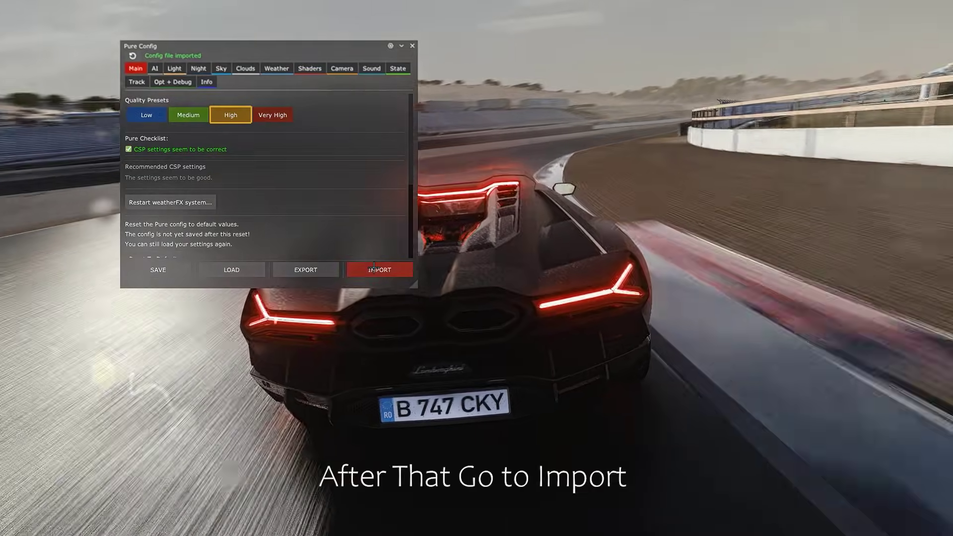
click(365, 270)
click(310, 201)
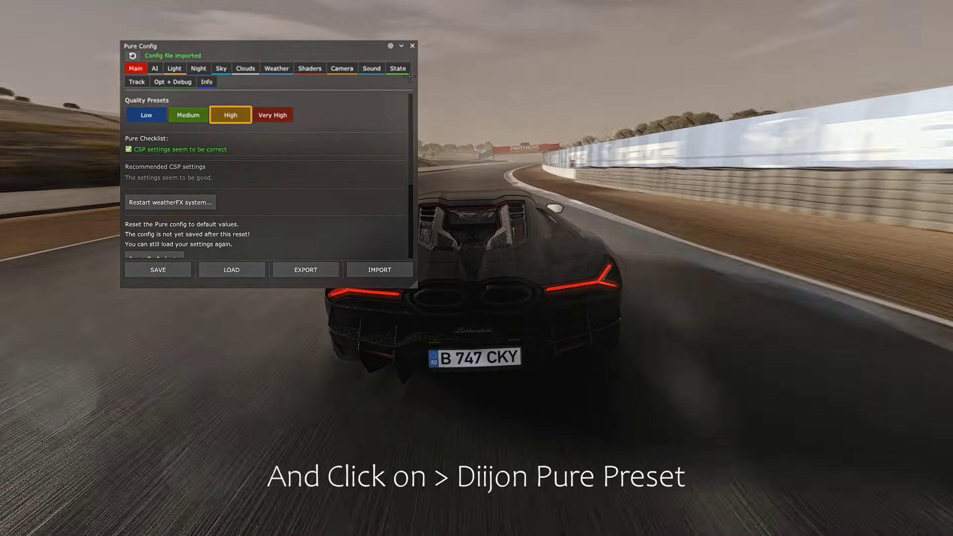
click(413, 48)
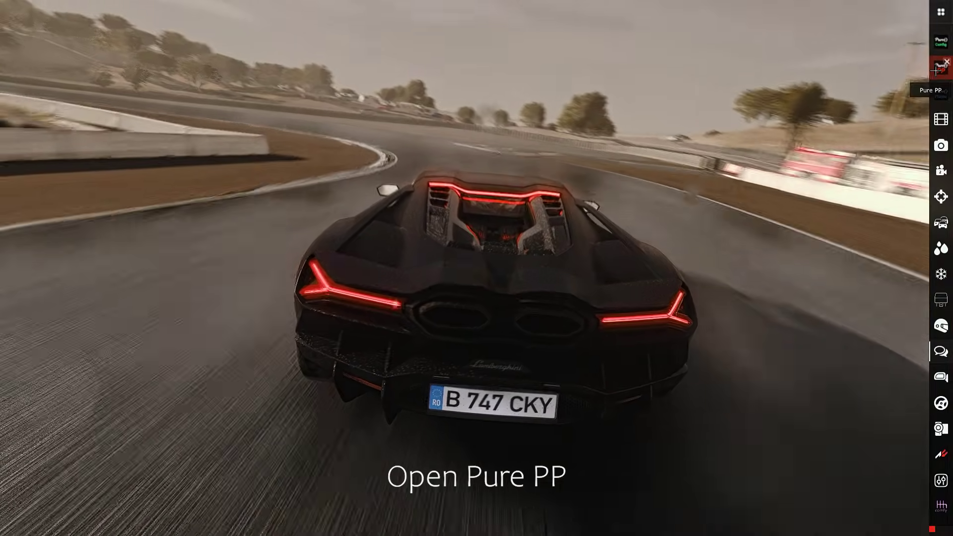
Save Pure PP's Script settings with Hybrid exposure at target 7.556, then close it.
click(940, 67)
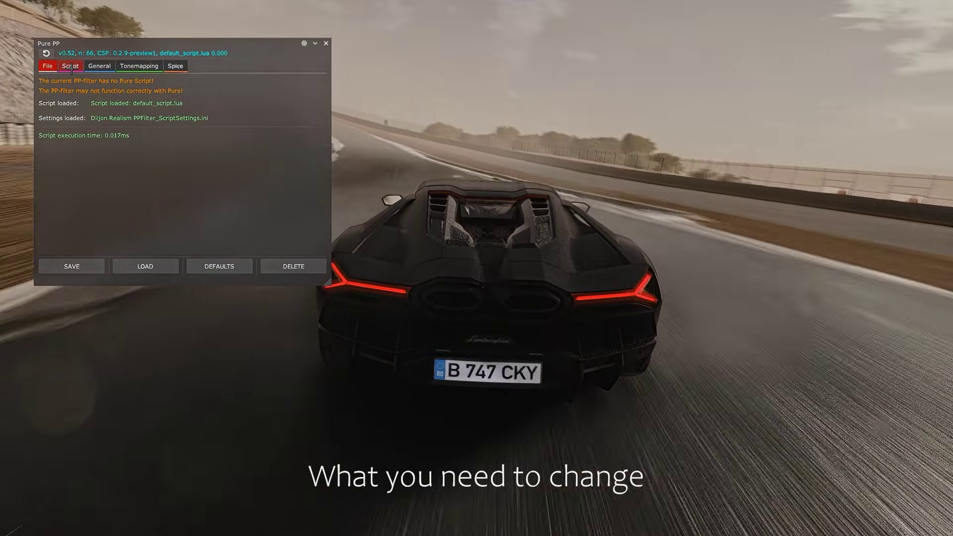
click(70, 65)
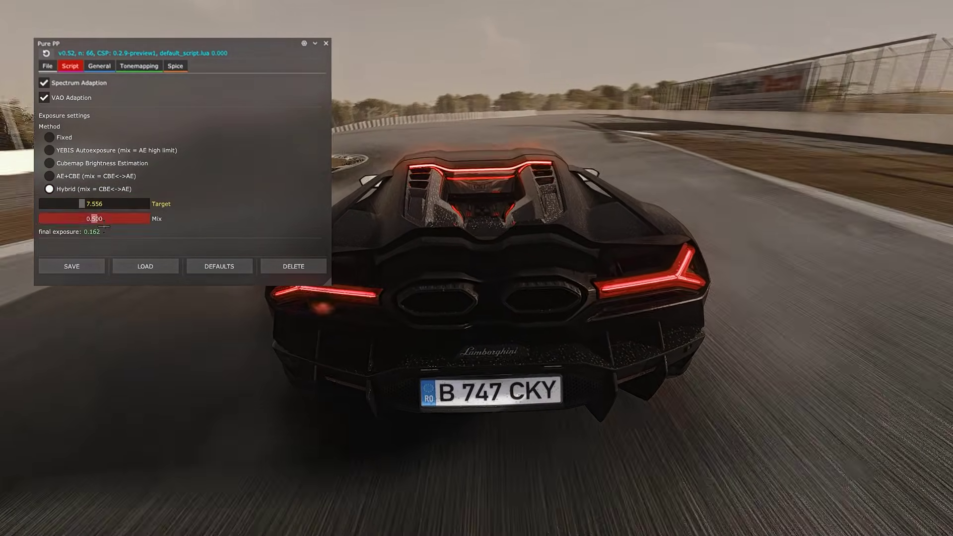
click(73, 265)
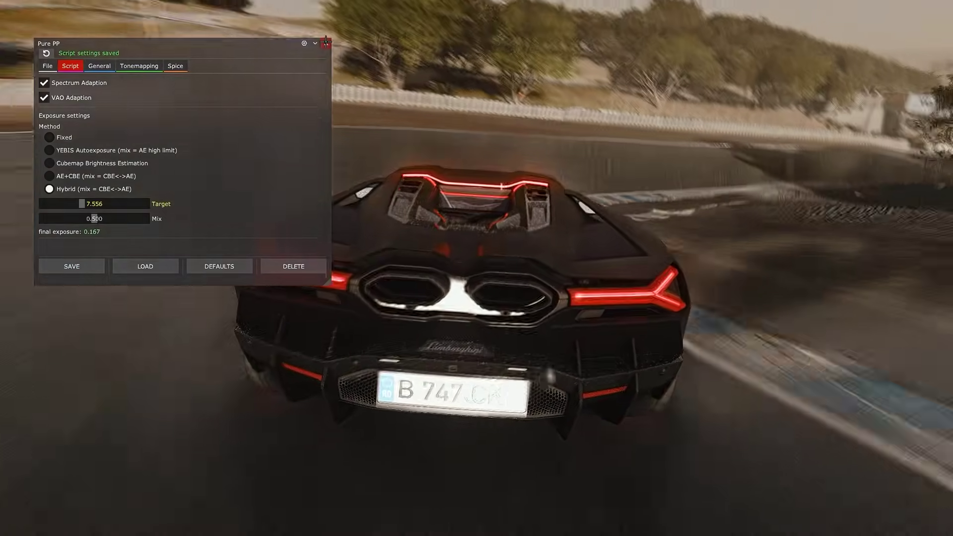
click(326, 43)
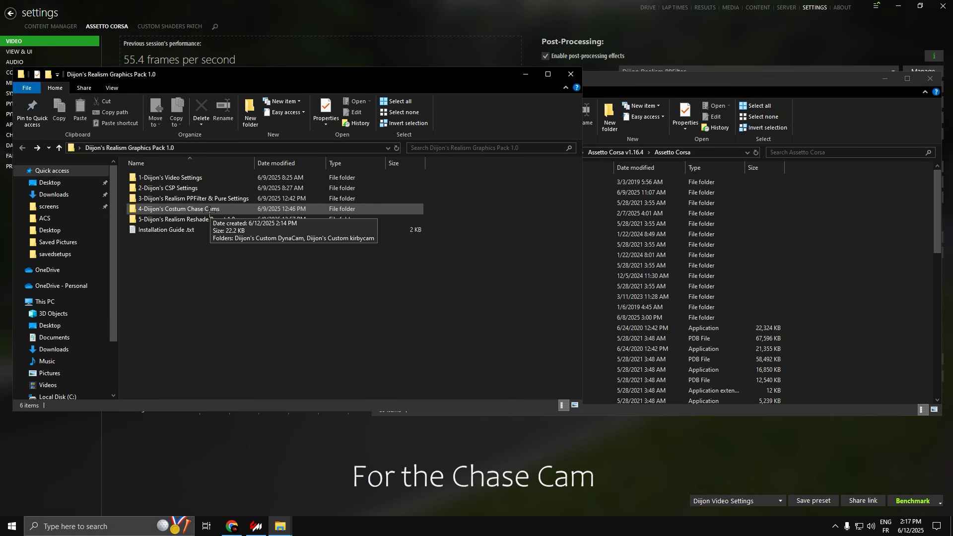
Copy the Diijon's Custom DynaCam extension folder into the Assetto Corsa folder.
double_click(208, 209)
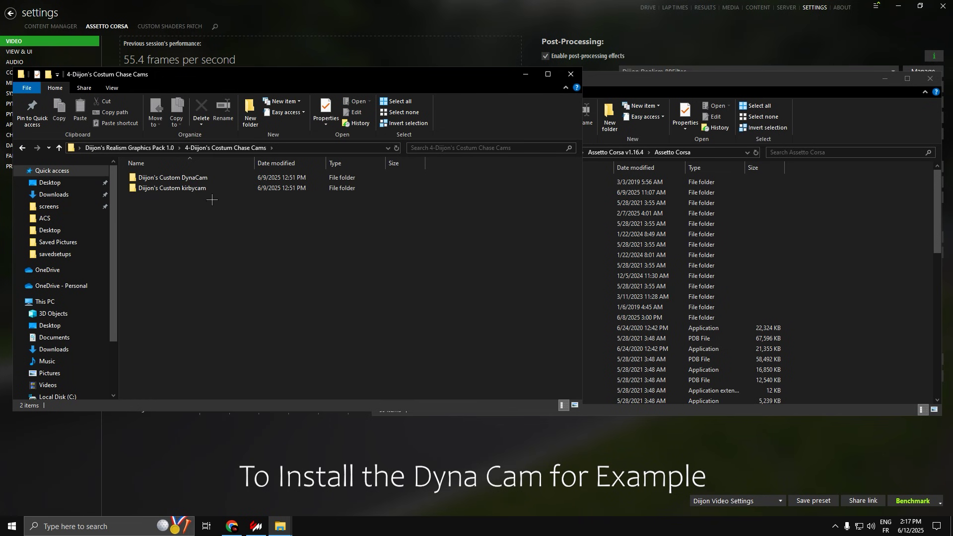
double_click(208, 177)
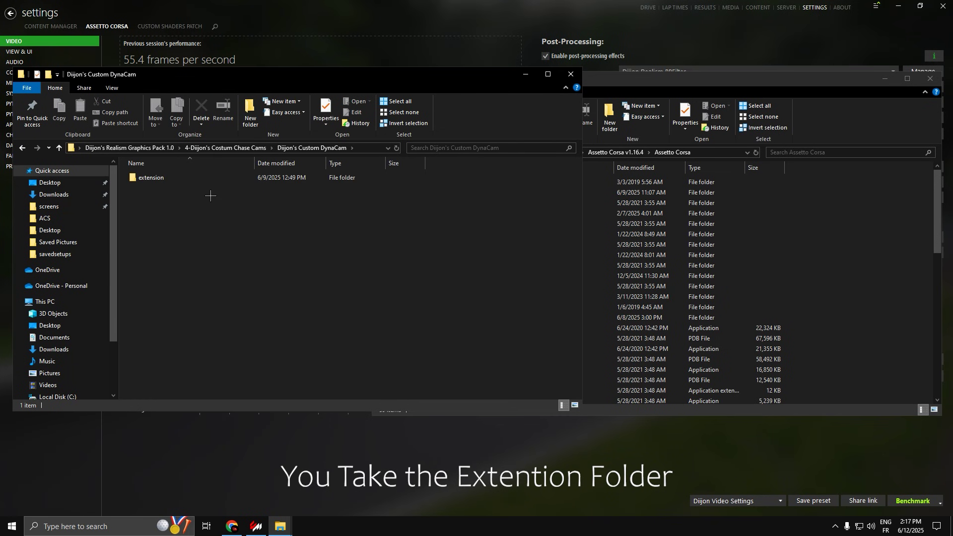
click(167, 178)
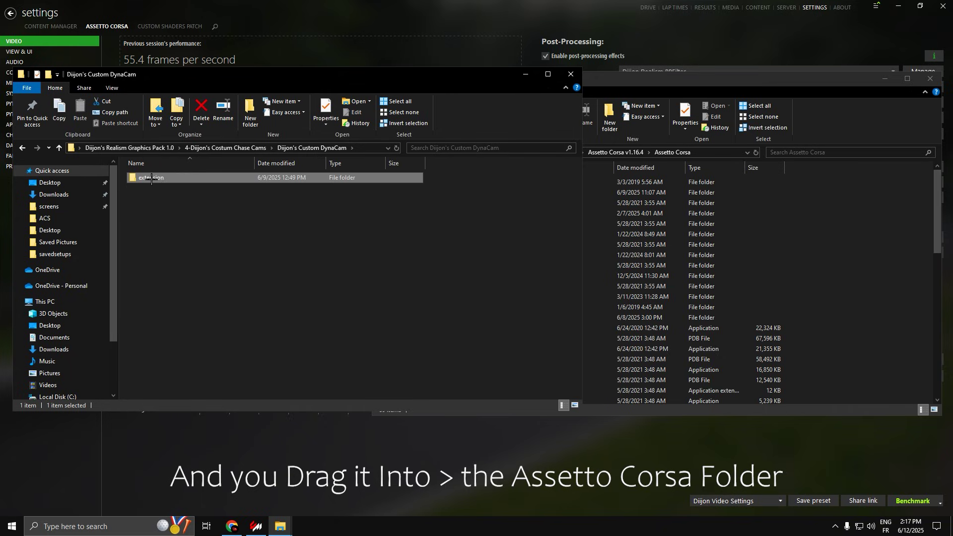
drag(151, 180, 893, 230)
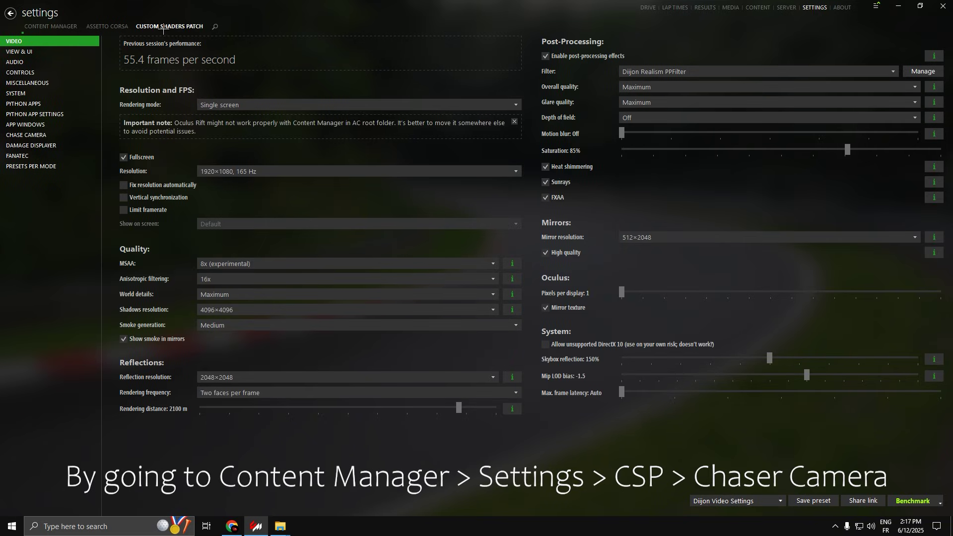
Set the CSP Chaser Camera script to Diijon's Custom DynaCam.
click(164, 27)
click(38, 166)
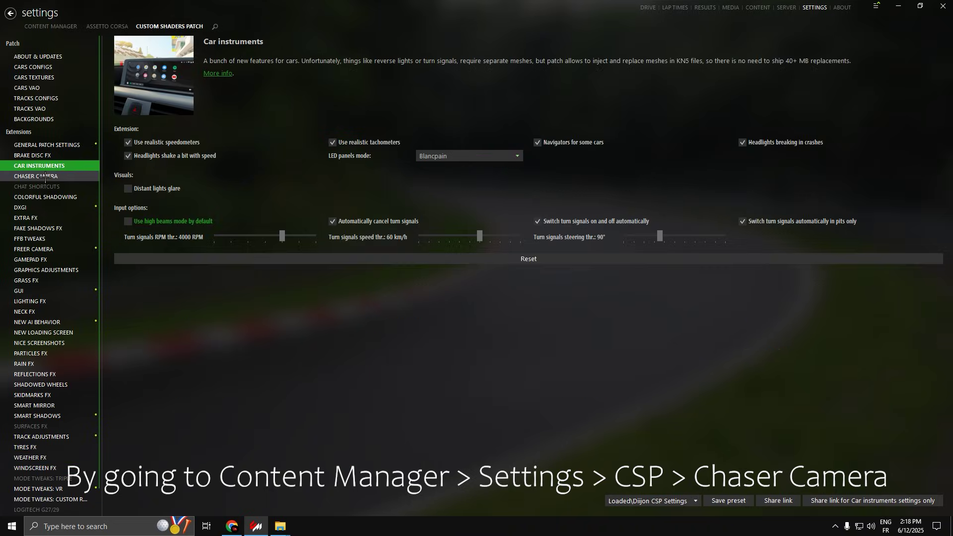
click(36, 176)
click(477, 142)
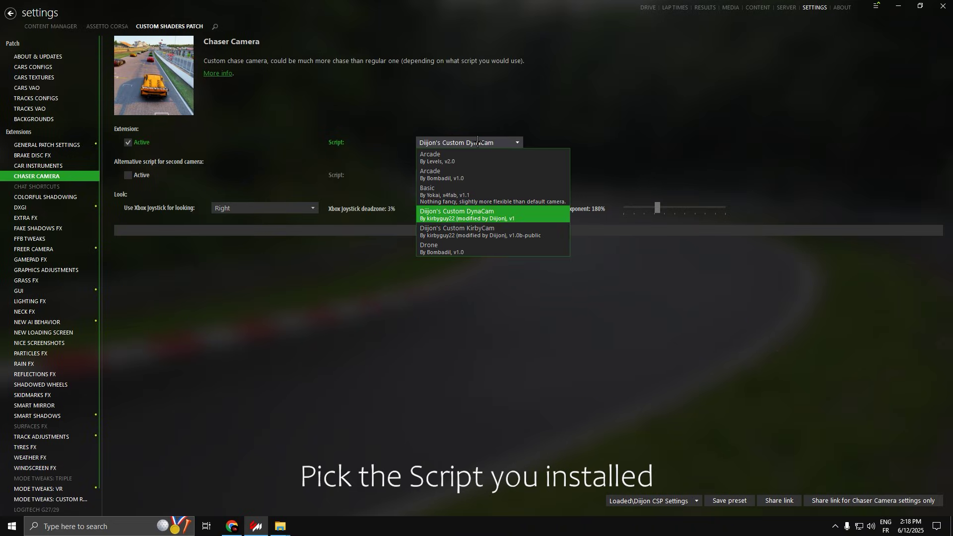
click(467, 214)
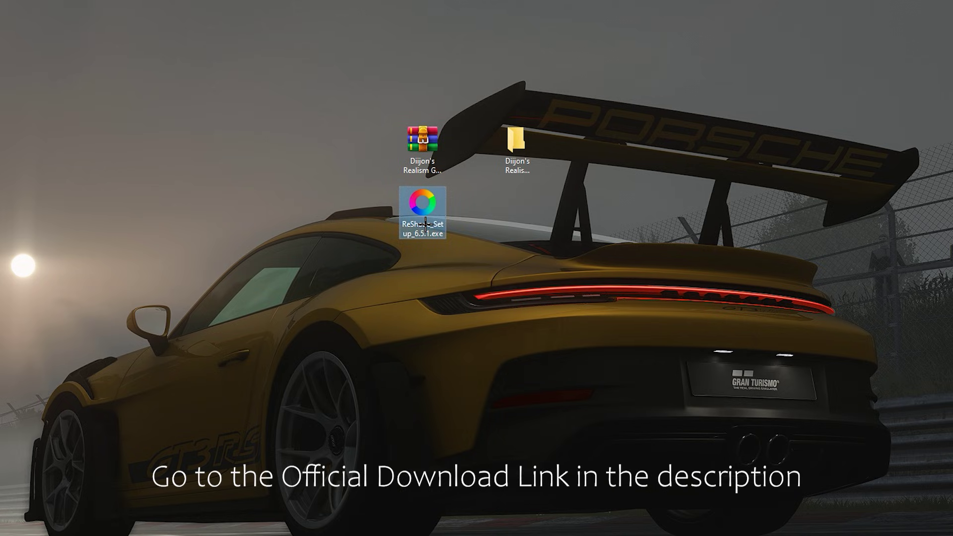
Run ReShade_Setup_6.5.1.exe, target Assetto Corsa's acs.exe, and accept the rendering API page.
double_click(425, 224)
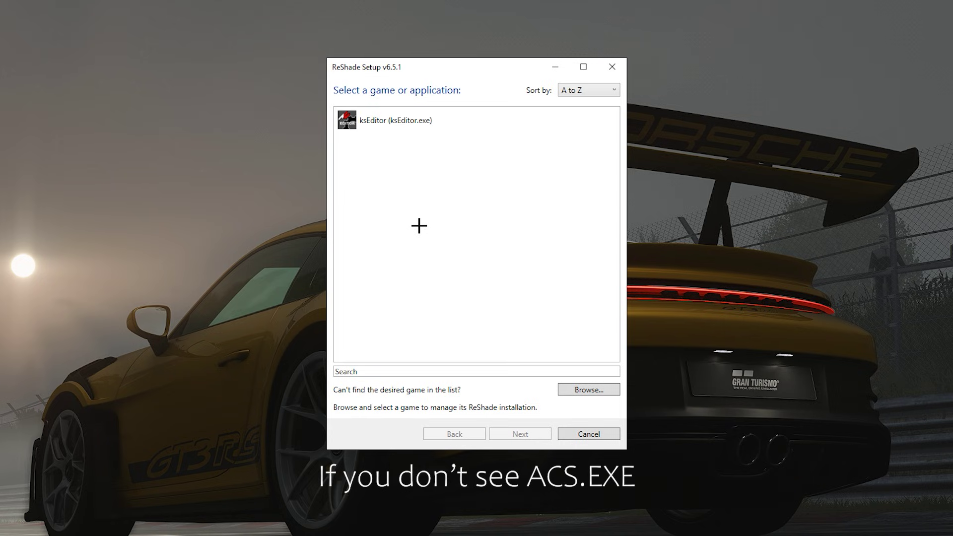
drag(614, 146, 614, 248)
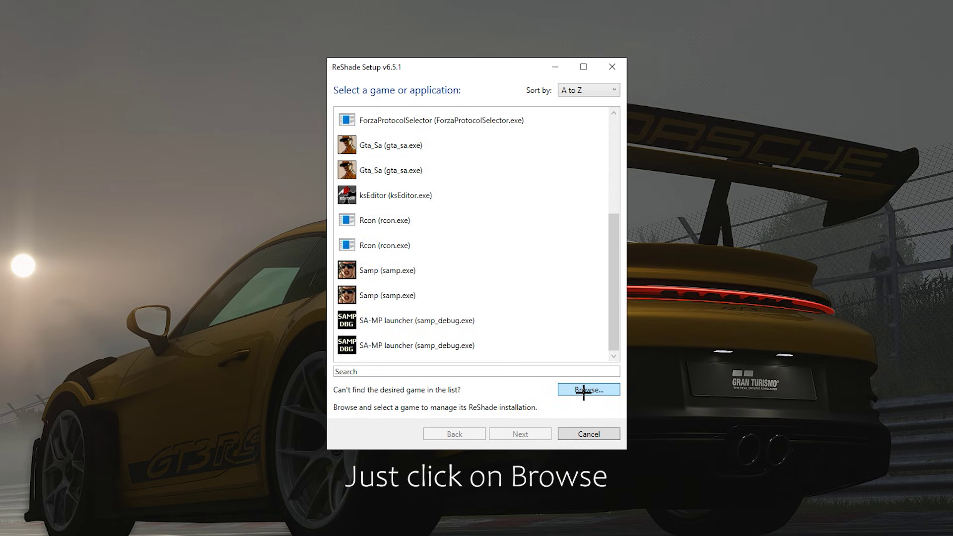
click(583, 390)
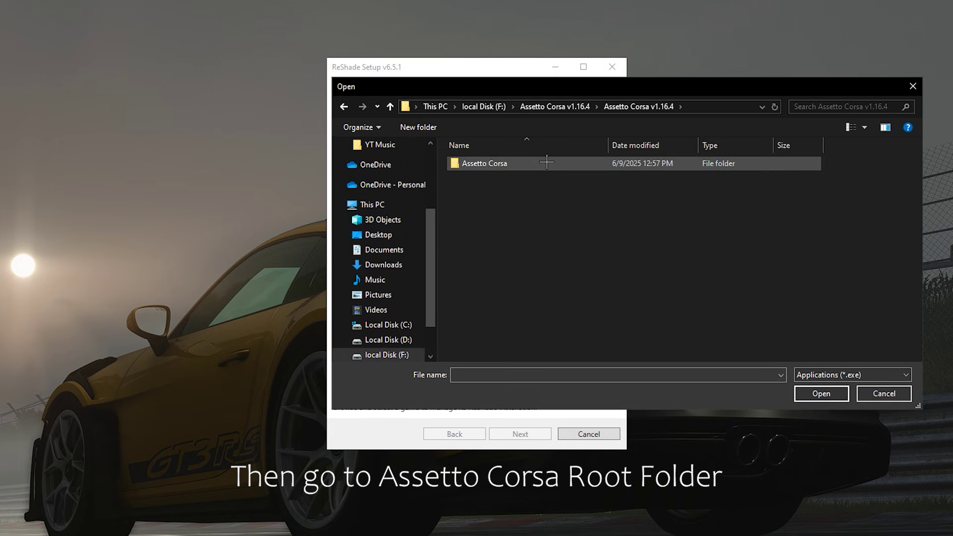
scroll(868, 230, down, 2)
click(484, 289)
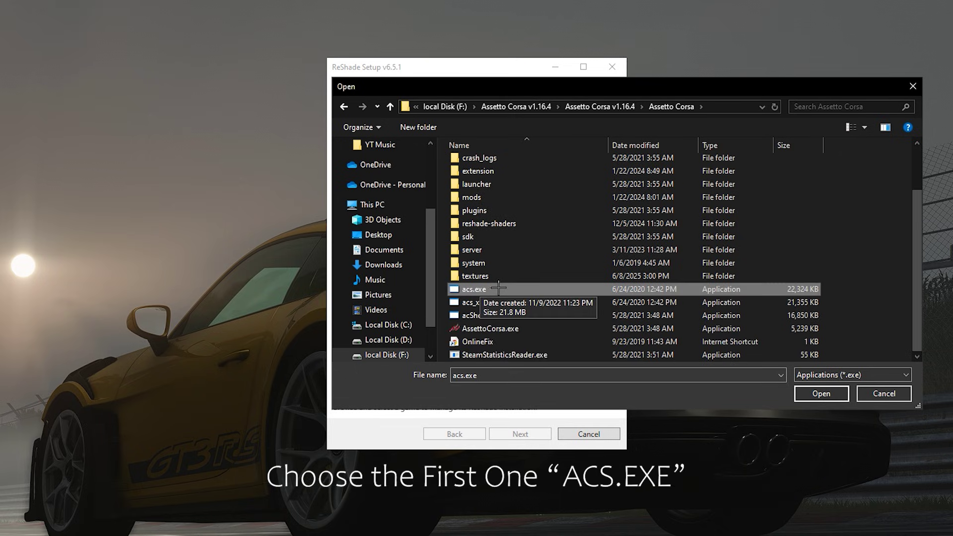
double_click(499, 287)
click(536, 434)
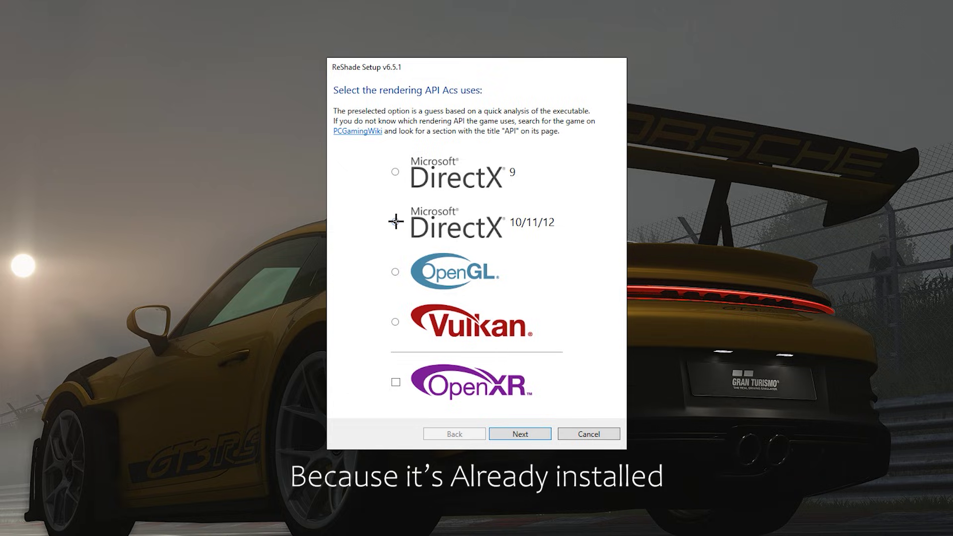
click(540, 432)
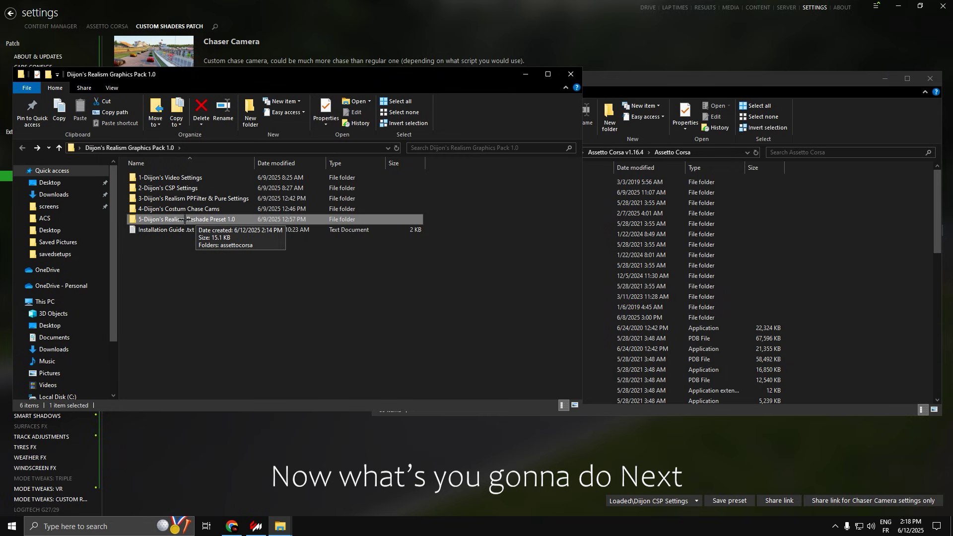
Copy Diijon PhotoRealism 1.0.ini from the preset's assettocorsa folder into the game folder.
double_click(192, 220)
double_click(161, 178)
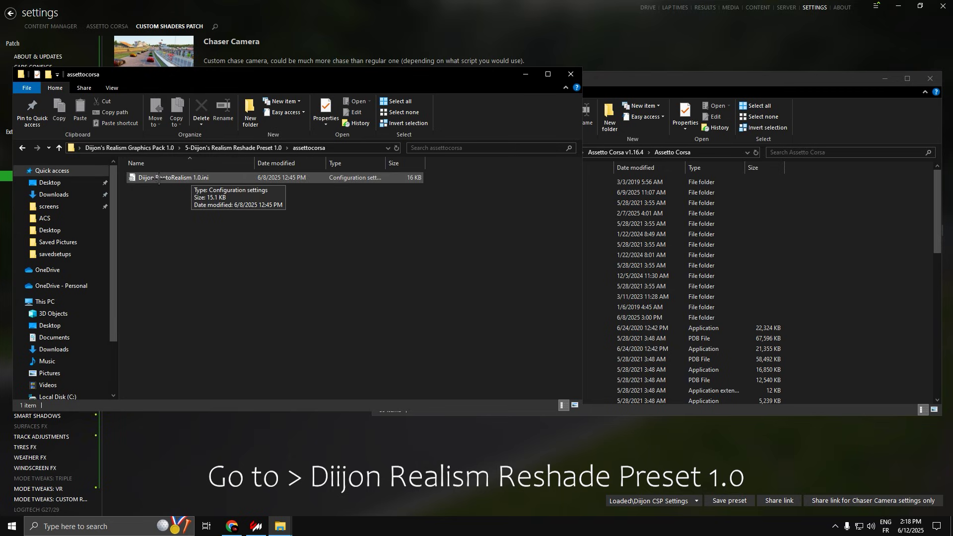
drag(159, 180, 894, 334)
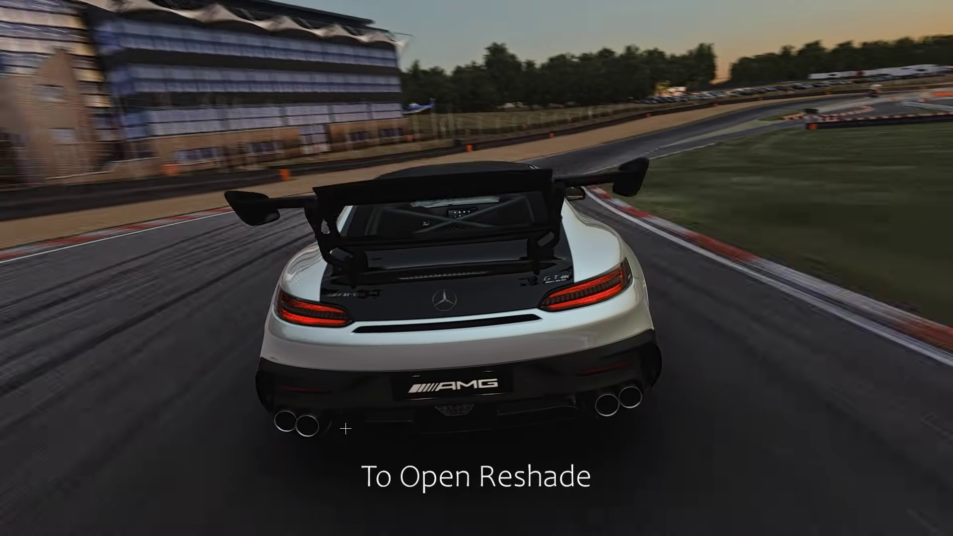
Load the Diijon PhotoRealism v1 .ini preset from the game root folder in the ReShade overlay.
key(Home)
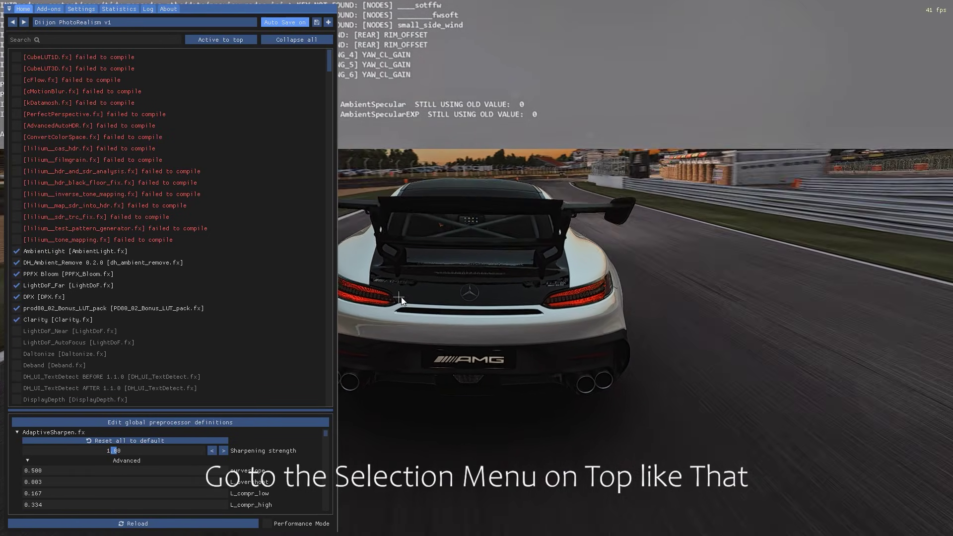
click(135, 23)
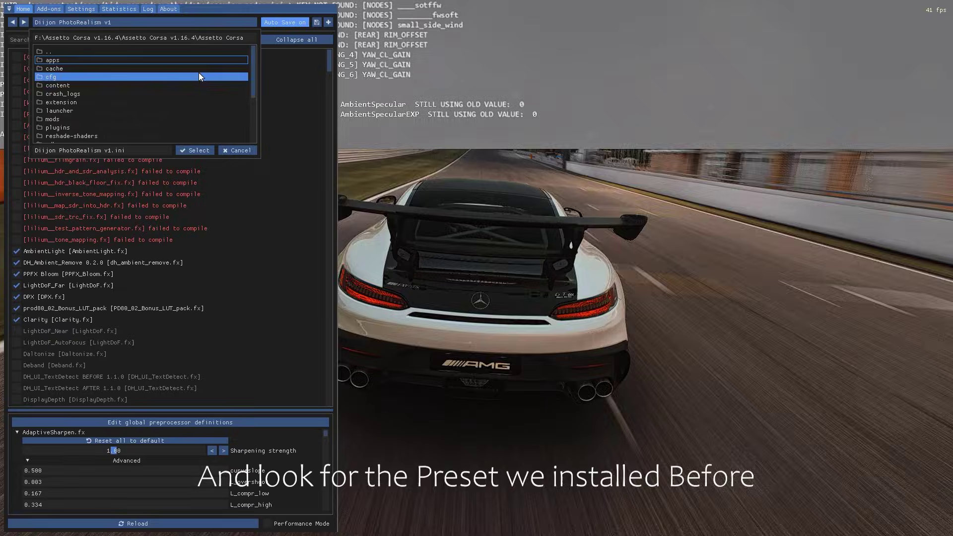
drag(253, 70, 249, 97)
click(151, 124)
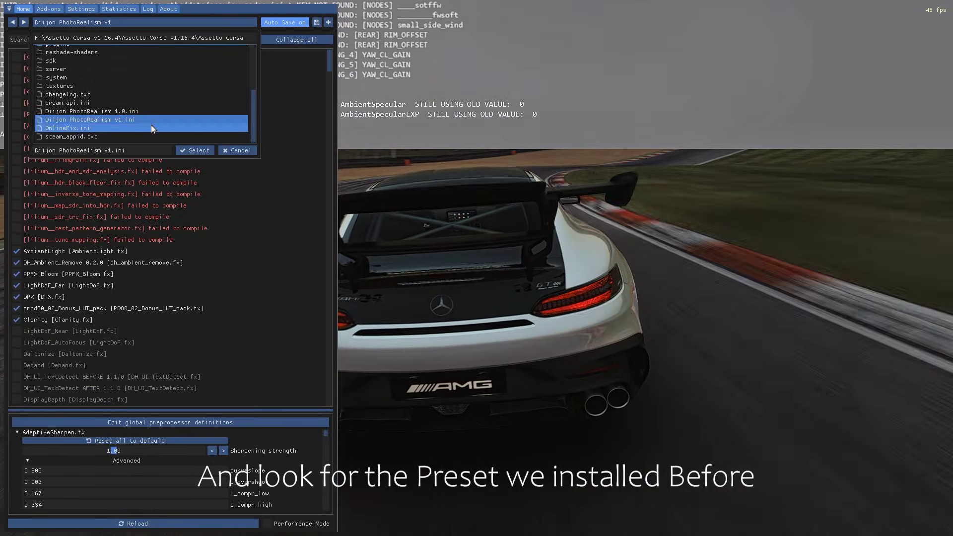